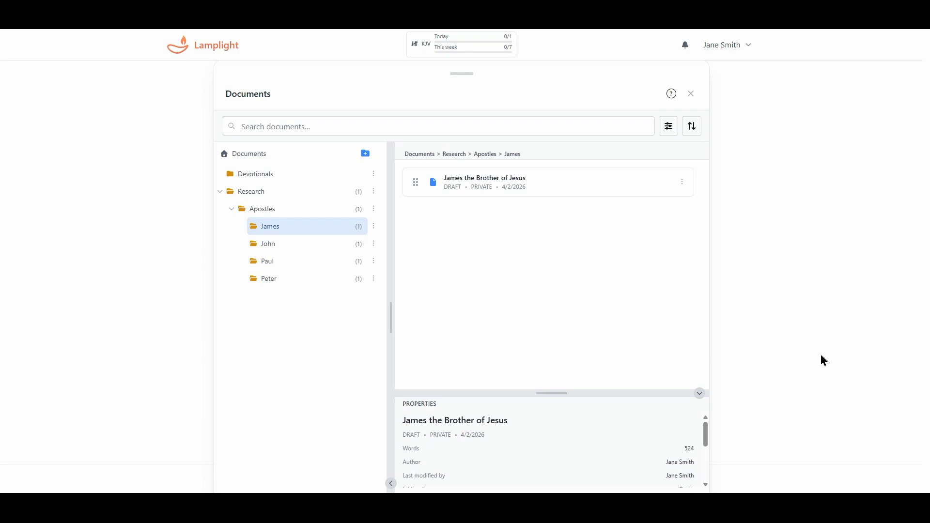
Open 'James the Brother of Jesus', view its Share dialog from the File tab, then dismiss it.
{"action": "left_click", "coordinate": [527, 180]}
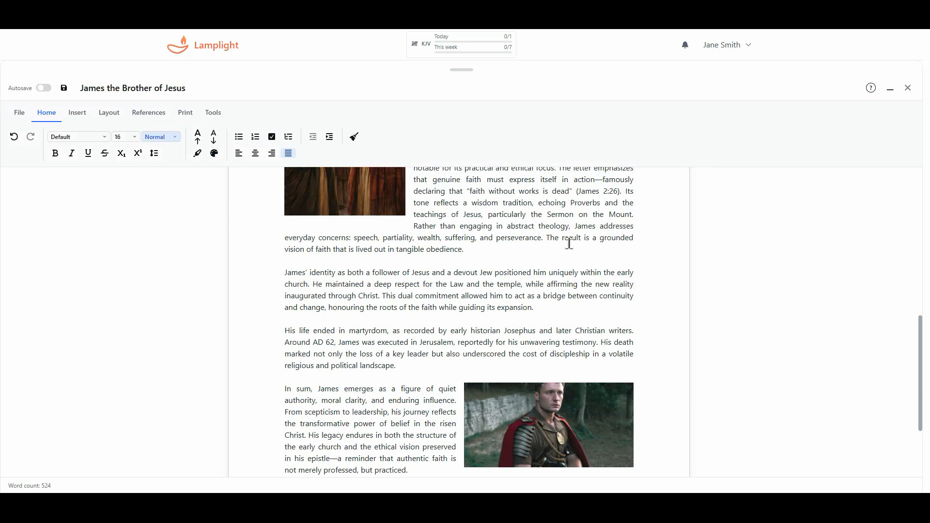
{"action": "left_click", "coordinate": [18, 116]}
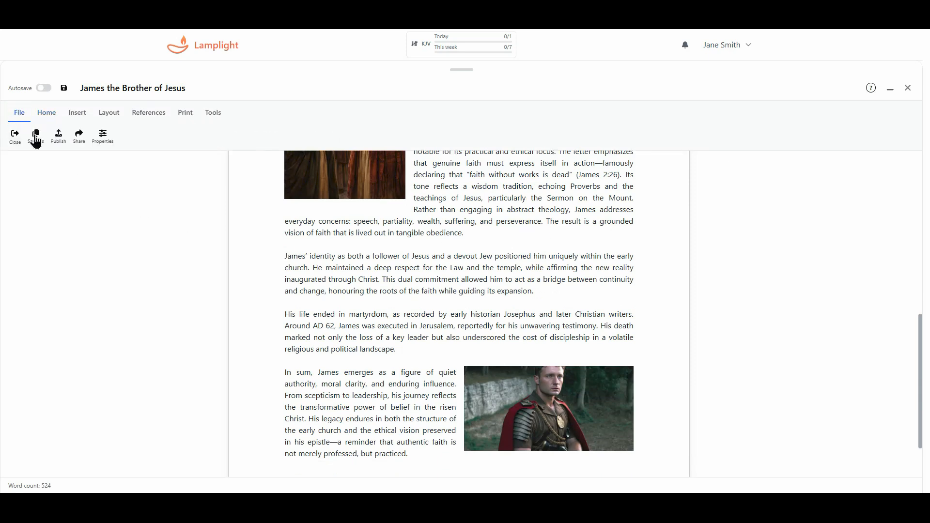
{"action": "left_click", "coordinate": [79, 136]}
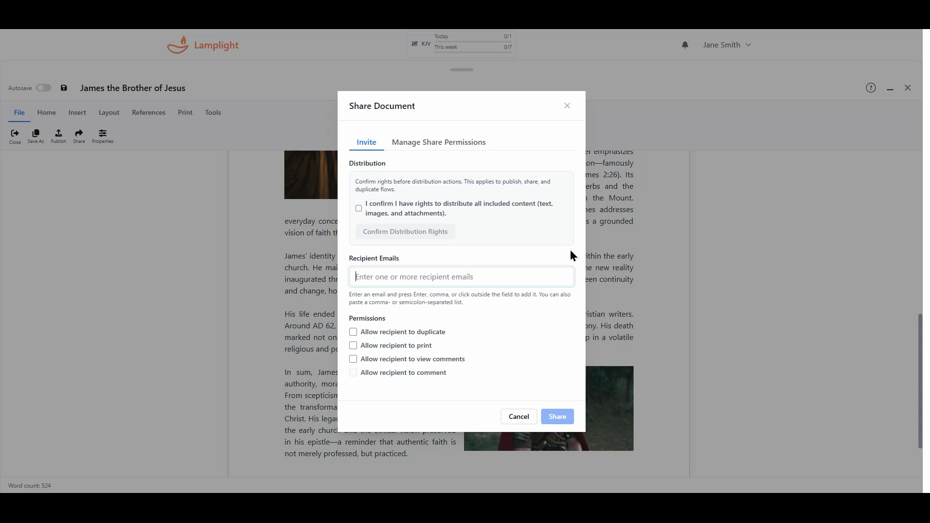
{"action": "left_click", "coordinate": [567, 106]}
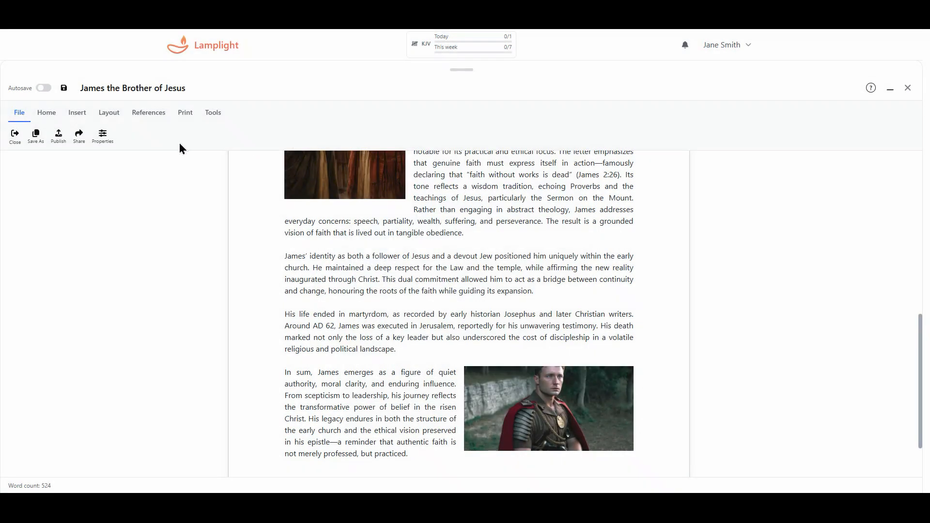
{"action": "left_click", "coordinate": [101, 137]}
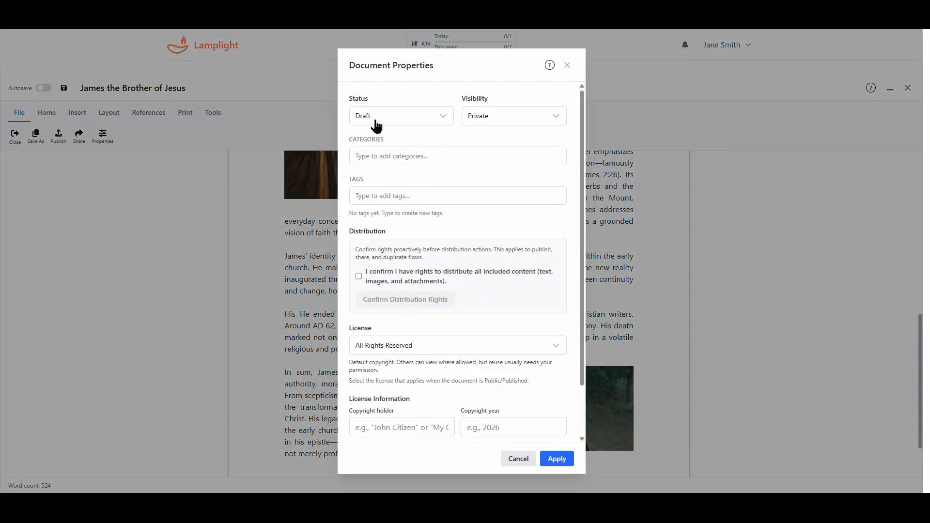
{"action": "left_click", "coordinate": [417, 123]}
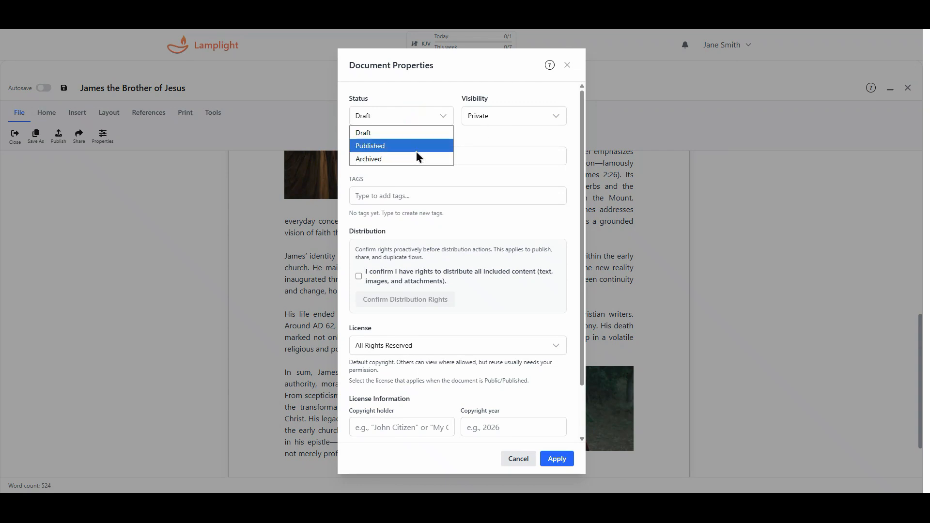
{"action": "left_click", "coordinate": [506, 133]}
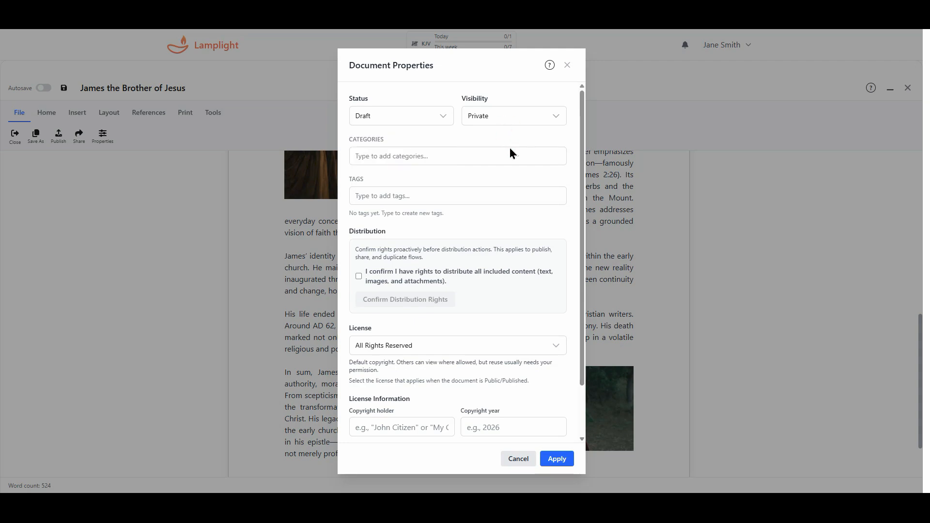
{"action": "left_click", "coordinate": [519, 459]}
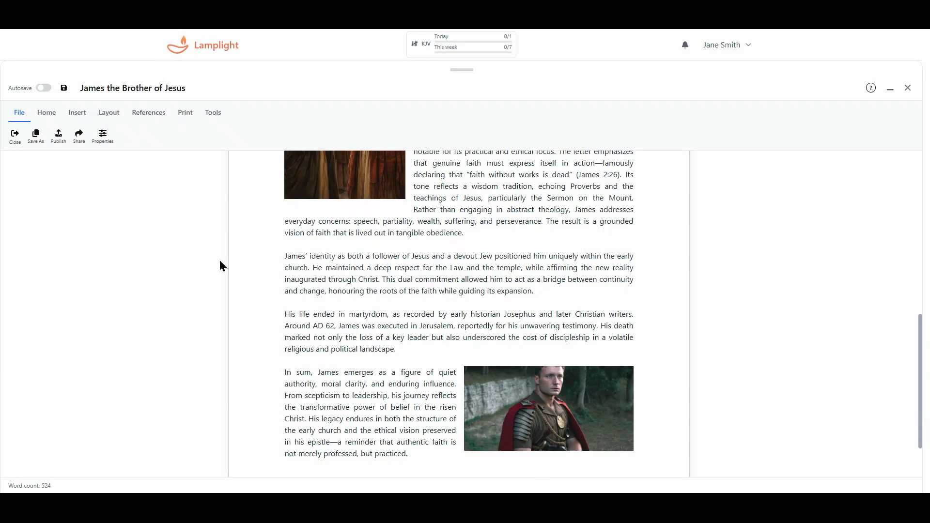
{"action": "left_click", "coordinate": [79, 134]}
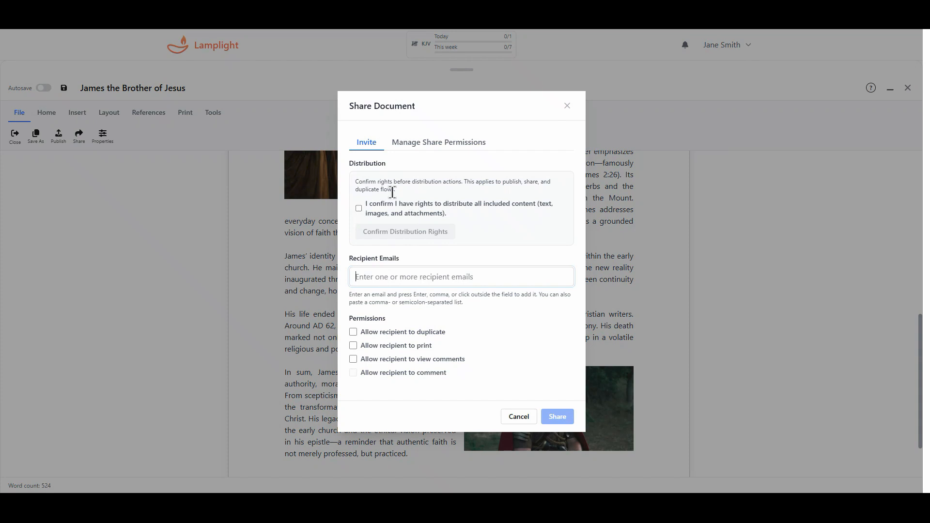
Tick the distribution-rights checkbox and confirm the distribution rights in the Share Document dialog.
{"action": "left_click_drag", "start_coordinate": [346, 161], "coordinate": [419, 183]}
{"action": "left_click", "coordinate": [512, 225]}
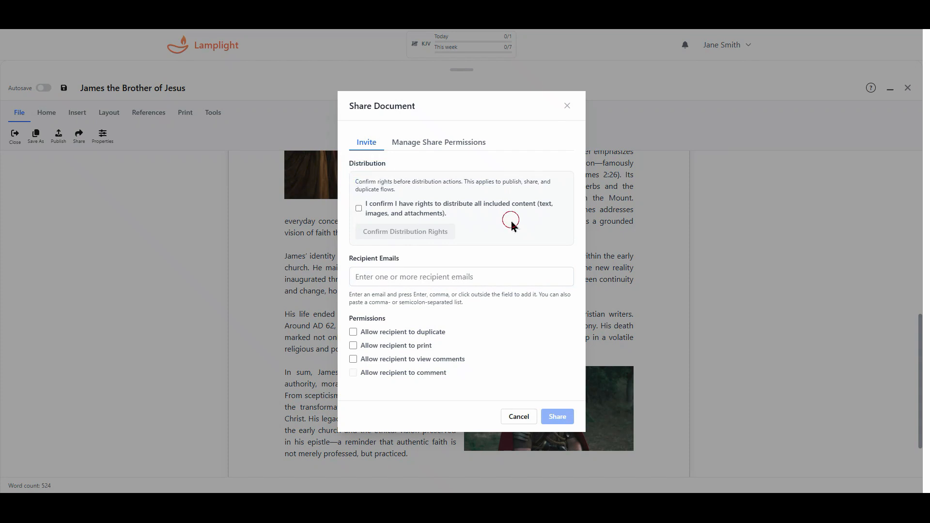
{"action": "left_click", "coordinate": [359, 209]}
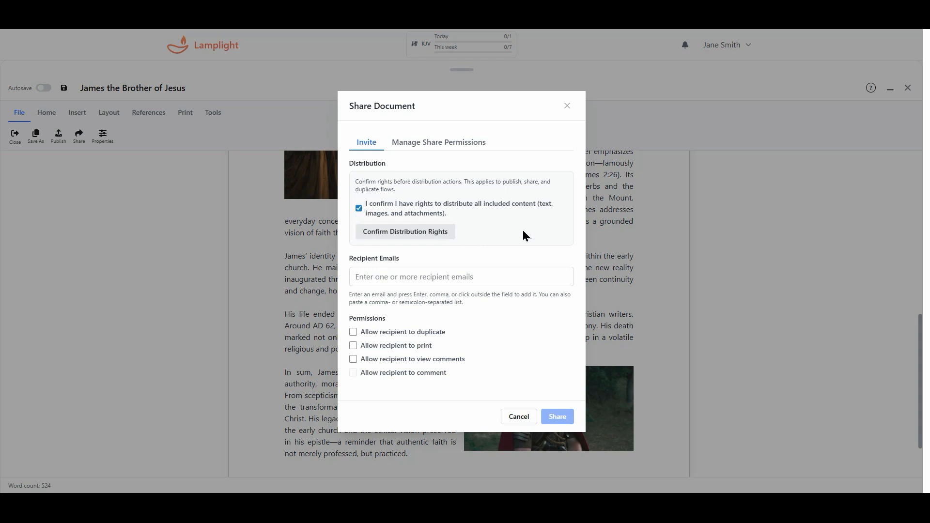
{"action": "left_click", "coordinate": [395, 232]}
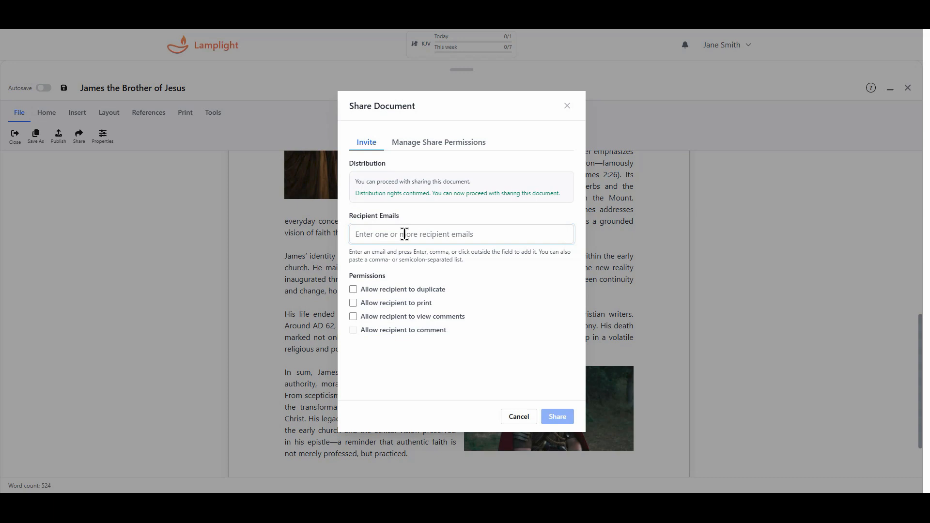
Enter the first recipient's e-mail address, then paste both addresses separated by semicolons.
{"action": "key", "text": "Tab"}
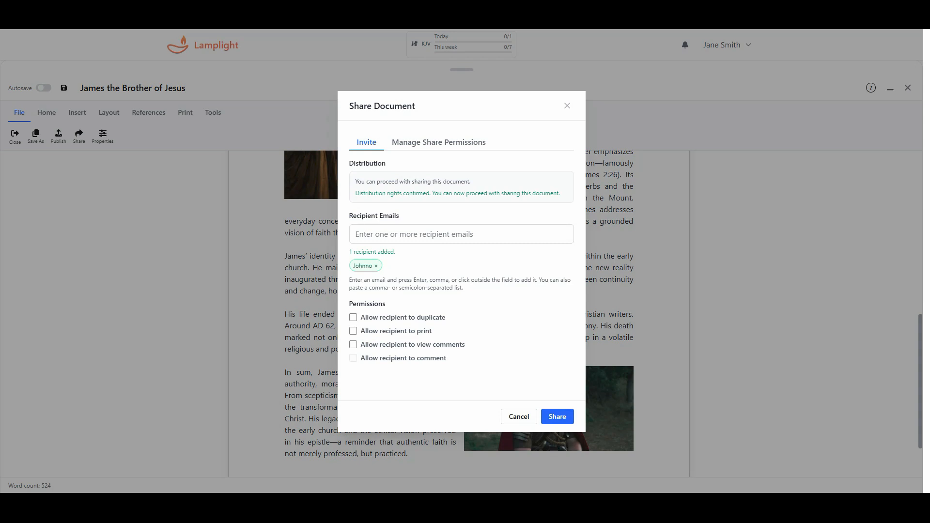
{"action": "left_click", "coordinate": [450, 236]}
{"action": "key", "text": "ctrl+v"}
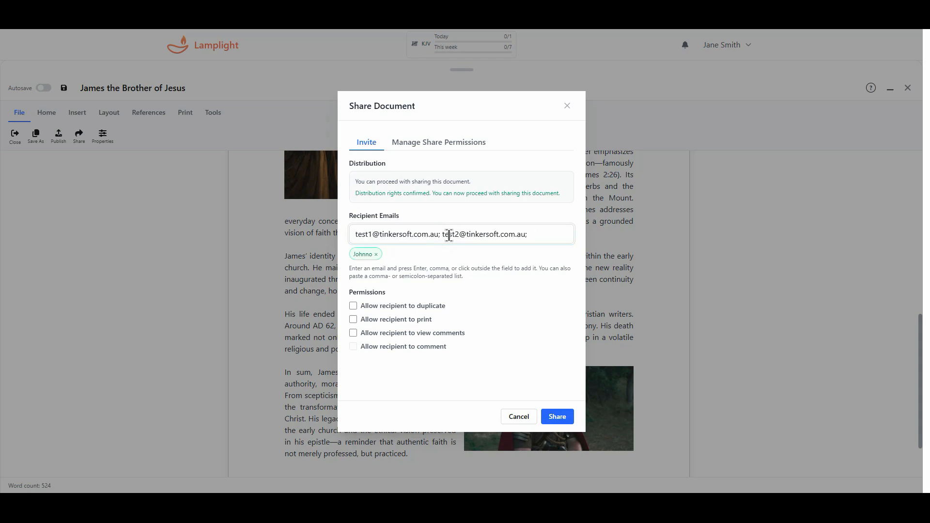
{"action": "key", "text": "Return"}
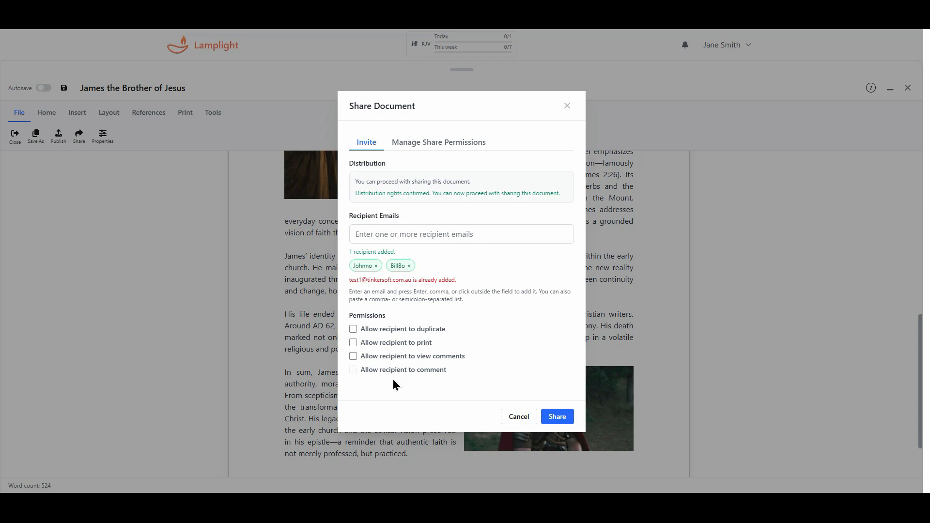
Allow recipients to view comments, comment and print, then share the document.
{"action": "left_click", "coordinate": [374, 360]}
{"action": "left_click", "coordinate": [375, 372]}
{"action": "left_click", "coordinate": [353, 358]}
{"action": "left_click", "coordinate": [355, 360]}
{"action": "left_click", "coordinate": [353, 370]}
{"action": "left_click", "coordinate": [354, 343]}
{"action": "left_click", "coordinate": [557, 417]}
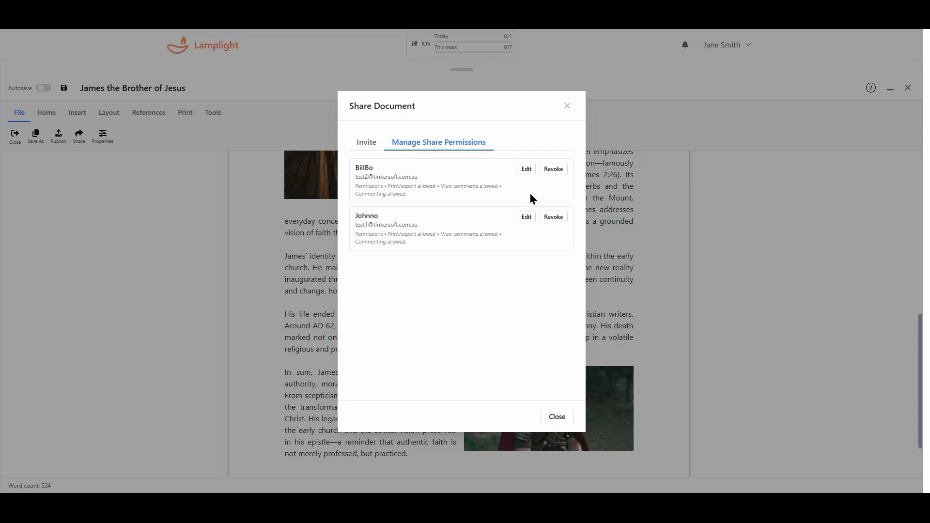
Edit the first listed recipient's access to remove print permission and save it.
{"action": "left_click", "coordinate": [527, 170]}
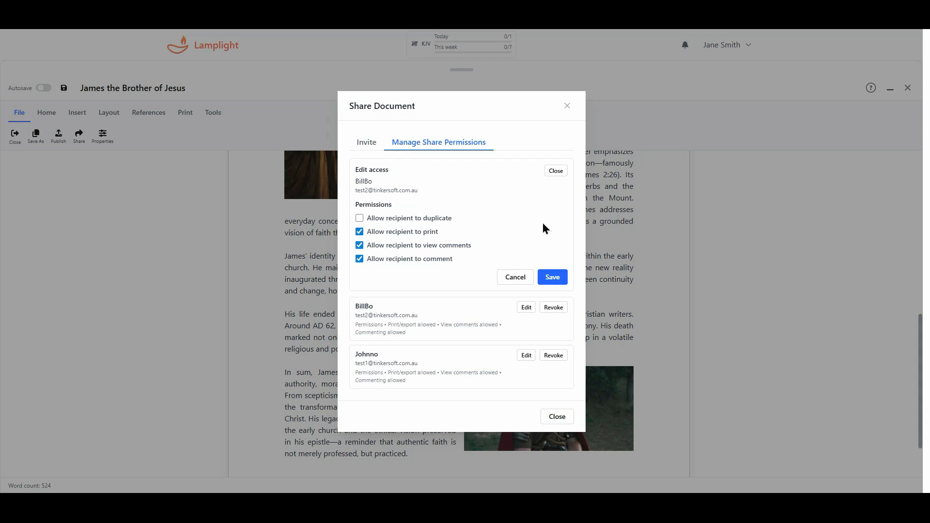
{"action": "left_click", "coordinate": [561, 178]}
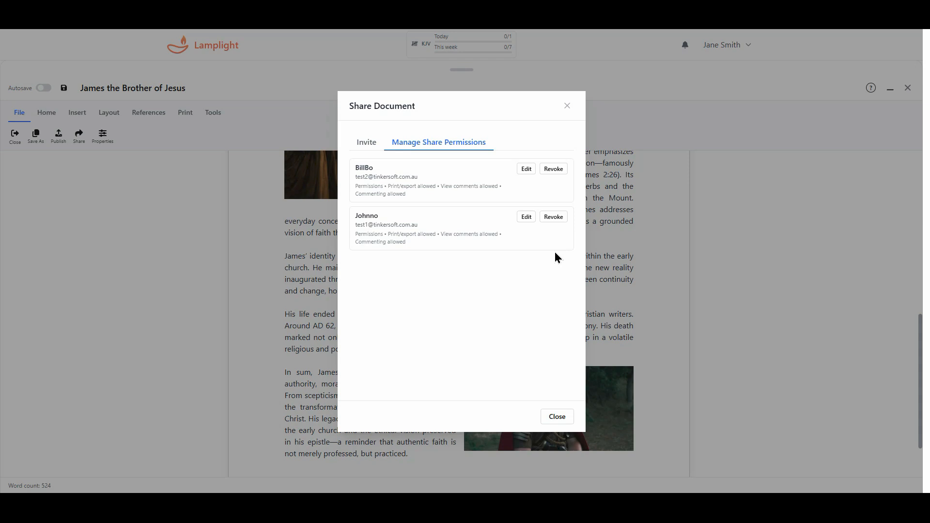
{"action": "left_click", "coordinate": [526, 169]}
{"action": "left_click", "coordinate": [367, 234]}
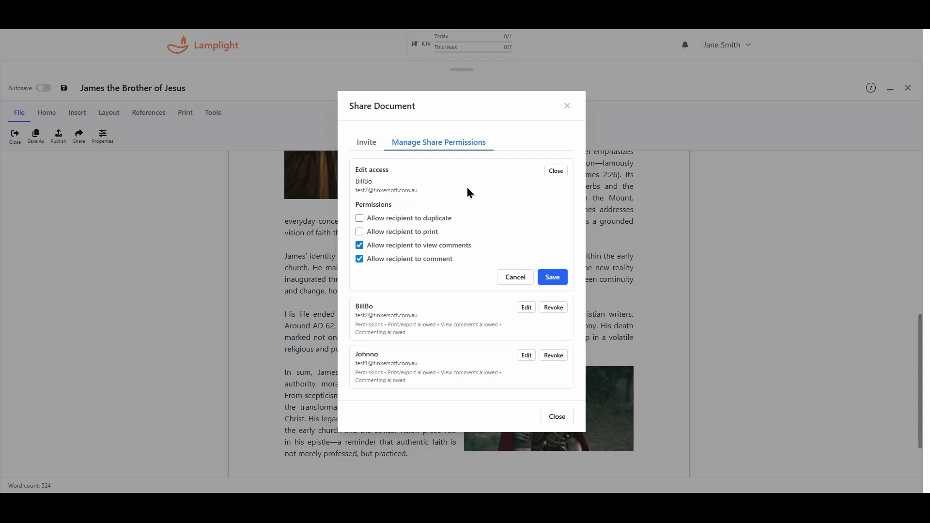
{"action": "left_click", "coordinate": [556, 171]}
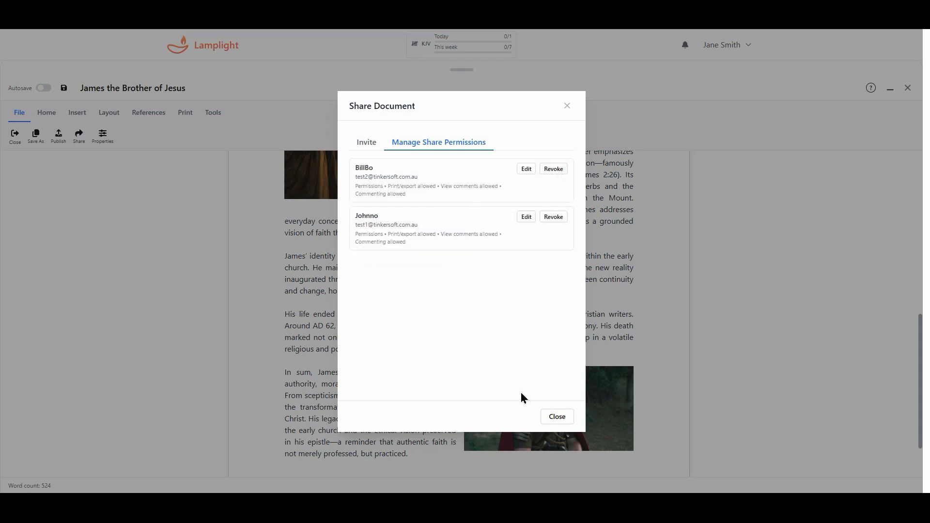